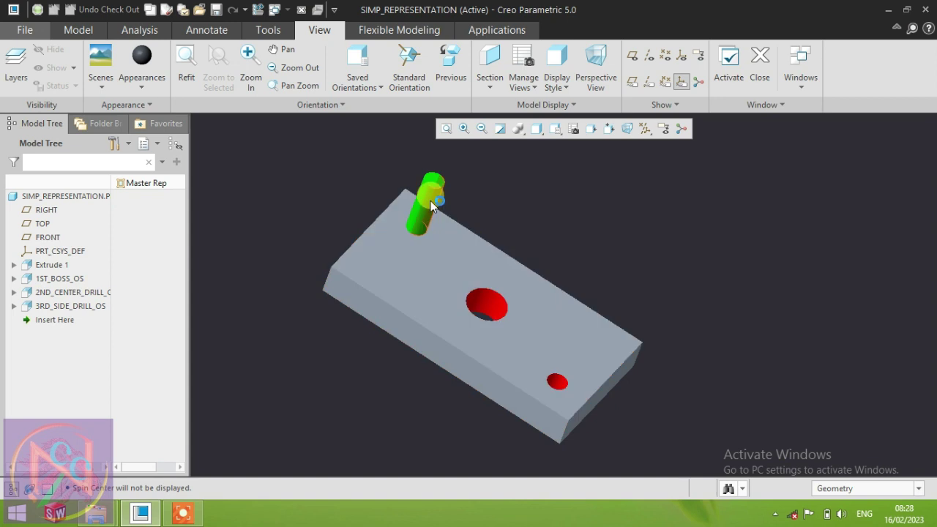
{"action": "left_click", "coordinate": [67, 278]}
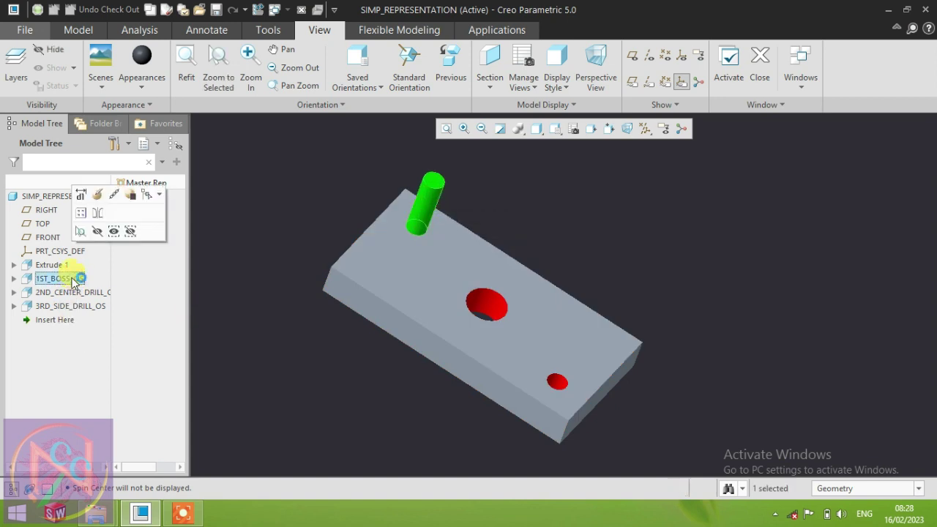
{"action": "mouse_move", "coordinate": [48, 320]}
{"action": "left_mouse_down"}
{"action": "mouse_move", "coordinate": [63, 271]}
{"action": "mouse_move", "coordinate": [49, 268]}
{"action": "mouse_move", "coordinate": [63, 293]}
{"action": "mouse_move", "coordinate": [65, 328]}
{"action": "left_mouse_up"}
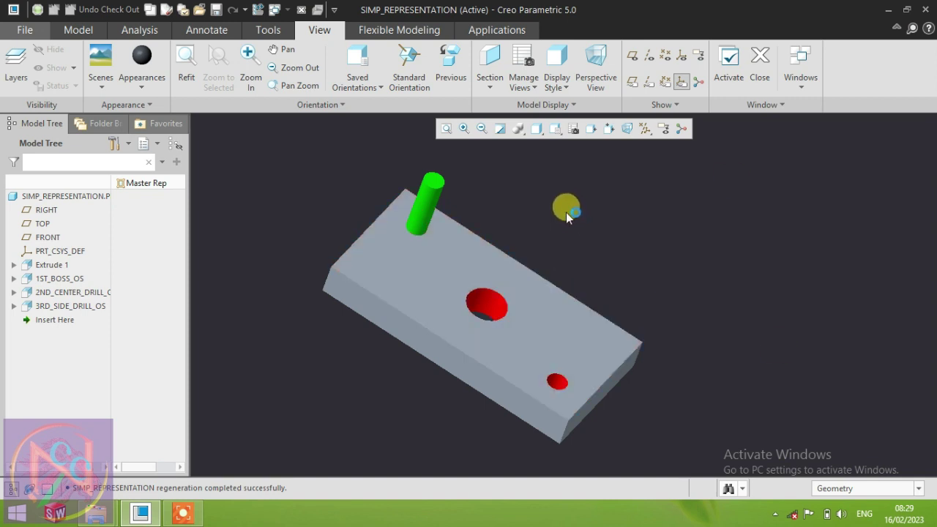
Open the View Manager at the simplified representations and widen the model tree's name column to fit the full feature names.
{"action": "left_click", "coordinate": [524, 81]}
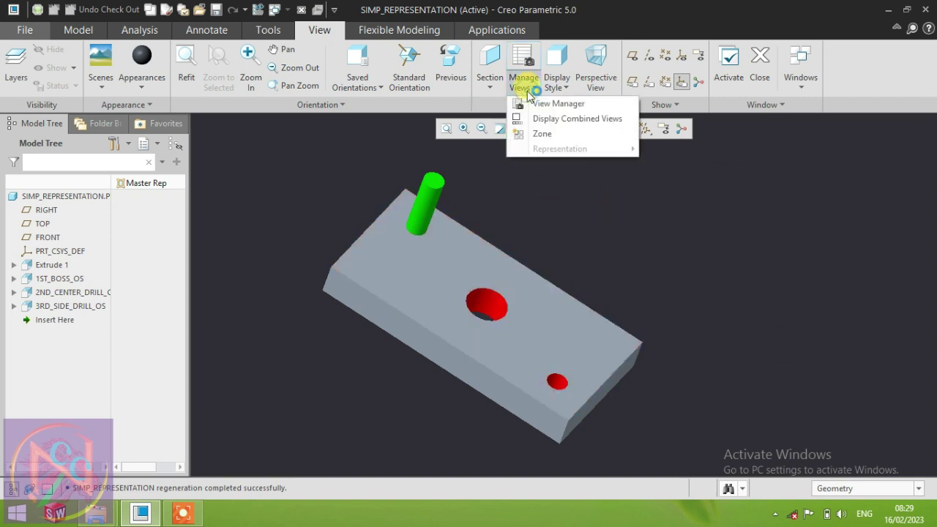
{"action": "left_click", "coordinate": [551, 104]}
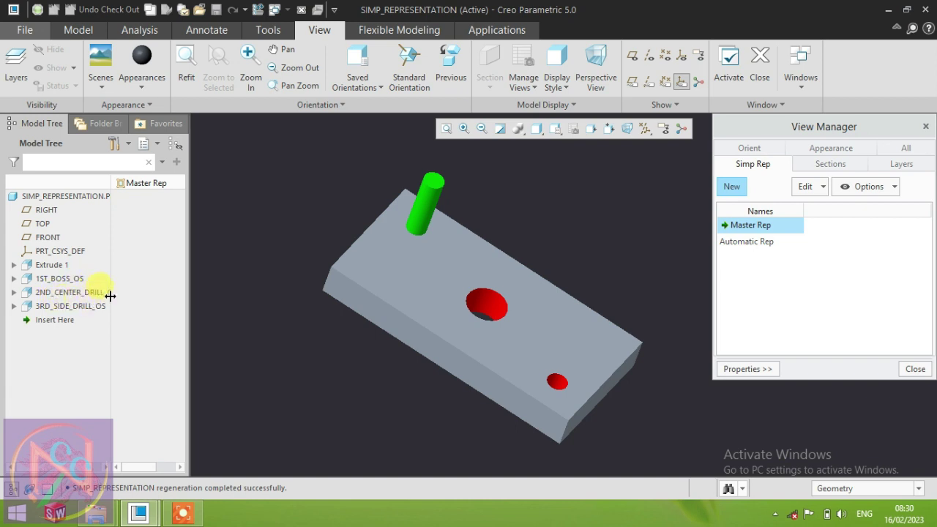
{"action": "left_click_drag", "start_coordinate": [111, 295], "coordinate": [129, 299]}
{"action": "left_click", "coordinate": [63, 310]}
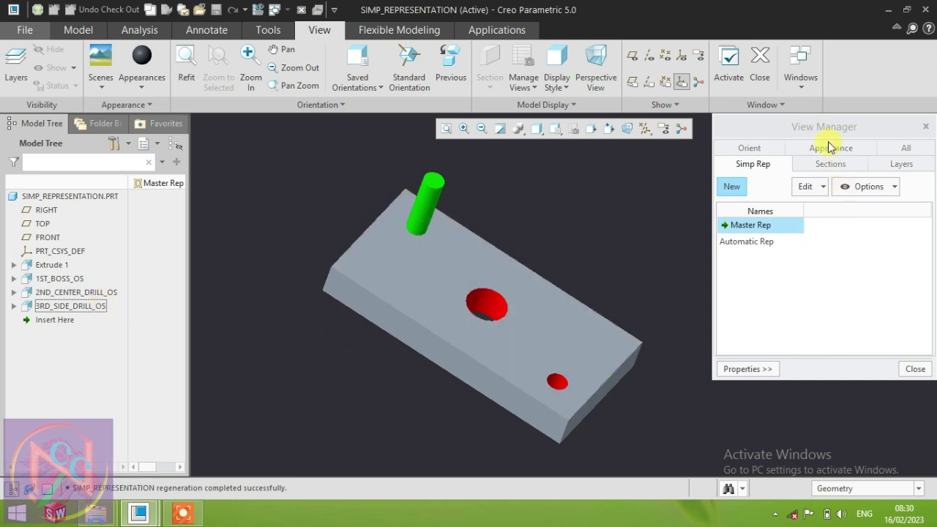
{"action": "left_click_drag", "start_coordinate": [825, 129], "coordinate": [812, 135]}
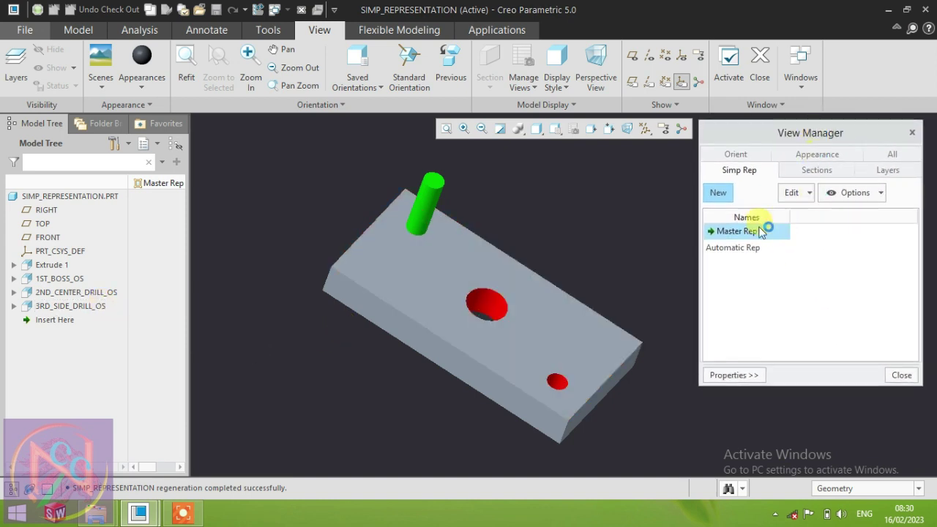
{"action": "left_click", "coordinate": [736, 155]}
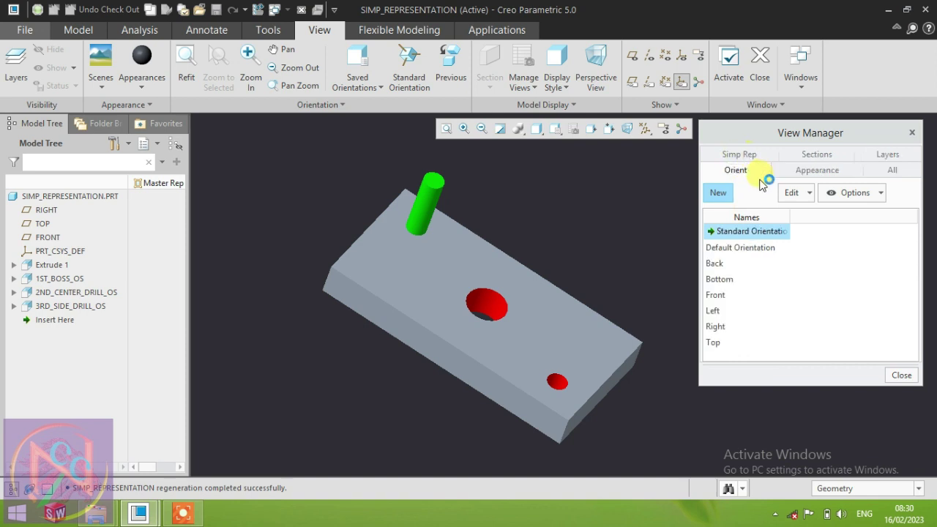
{"action": "left_click", "coordinate": [767, 156]}
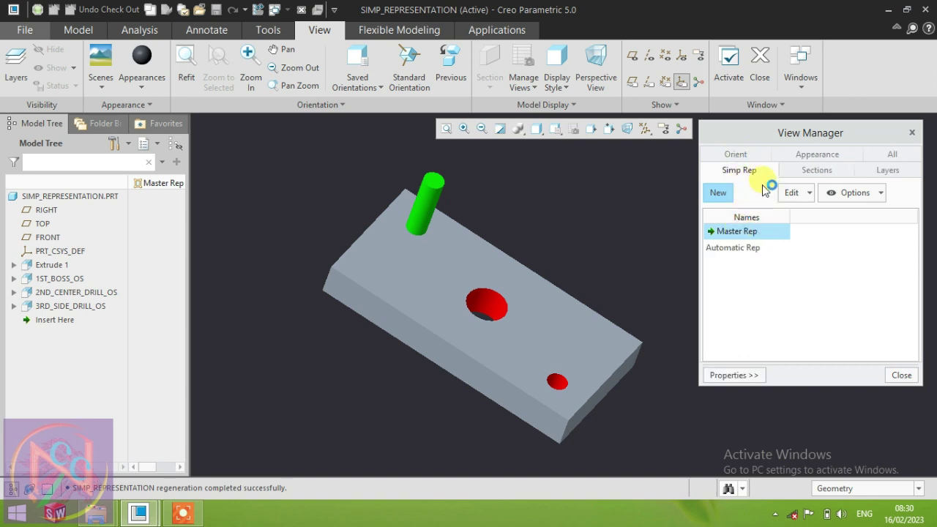
Create a new simplified representation named 1st_boss_os.
{"action": "left_click", "coordinate": [717, 193]}
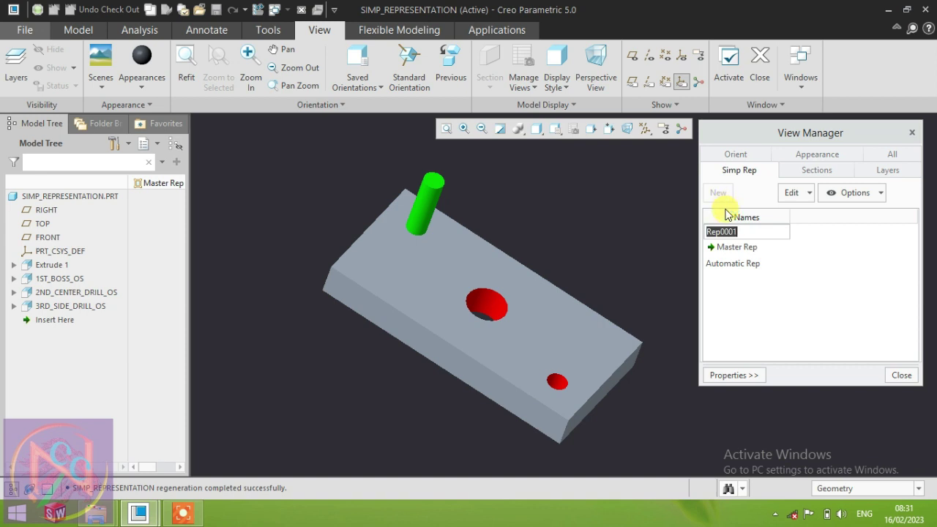
{"action": "type", "text": "1st_boss_os"}
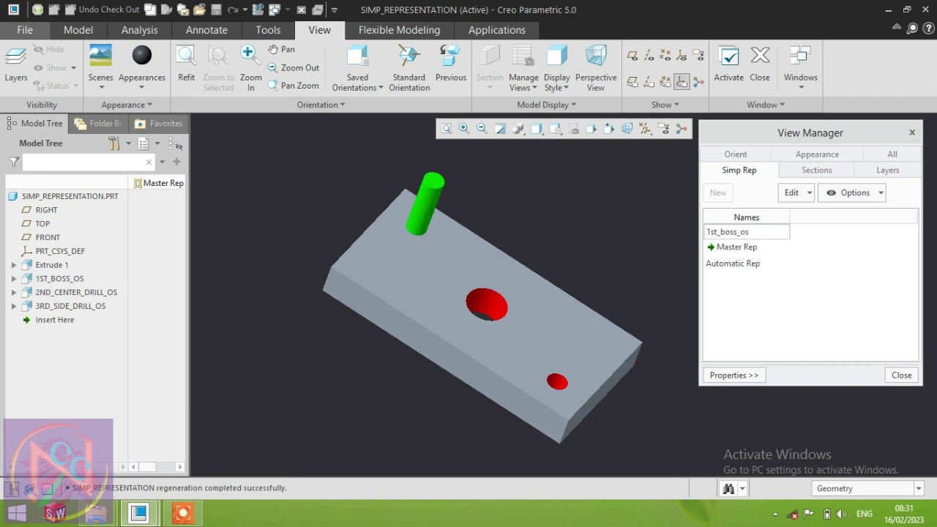
{"action": "key", "text": "Return"}
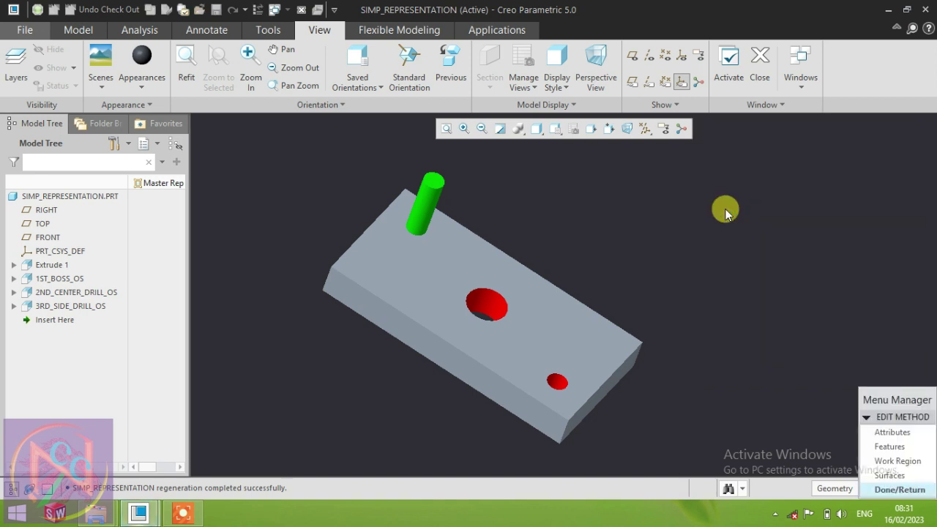
Exclude the features 2ND_CENTER_DRILL_OS and 3RD_SIDE_DRILL_OS from the 1st_boss_os representation and finish its definition.
{"action": "left_click_drag", "start_coordinate": [899, 410], "coordinate": [892, 368]}
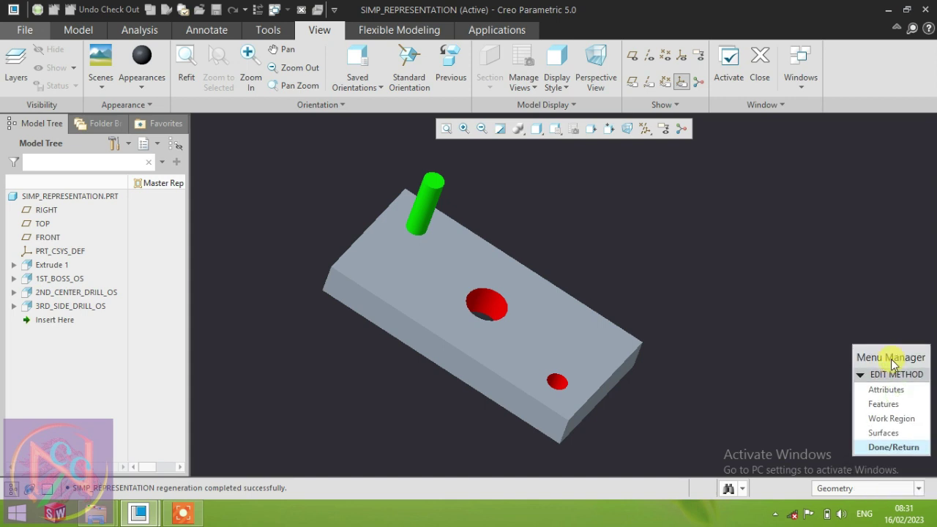
{"action": "left_click", "coordinate": [883, 403]}
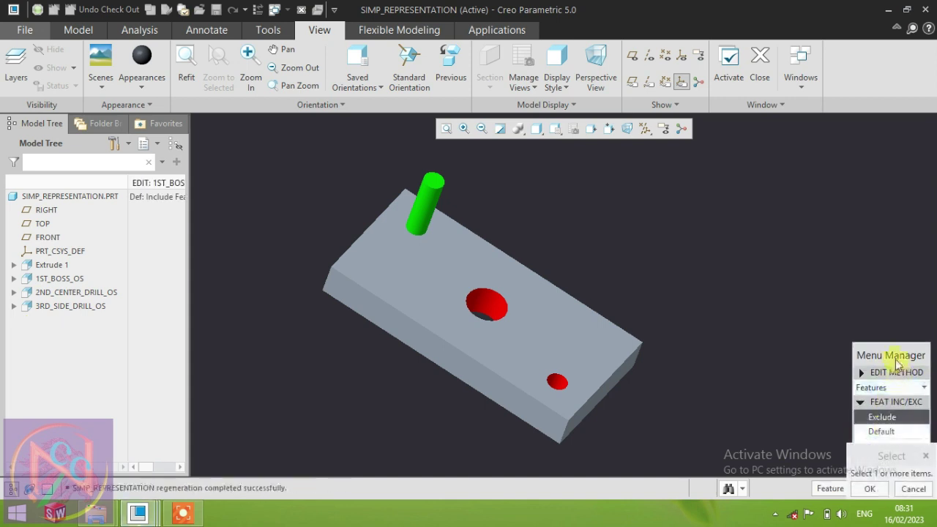
{"action": "left_click_drag", "start_coordinate": [896, 355], "coordinate": [893, 299]}
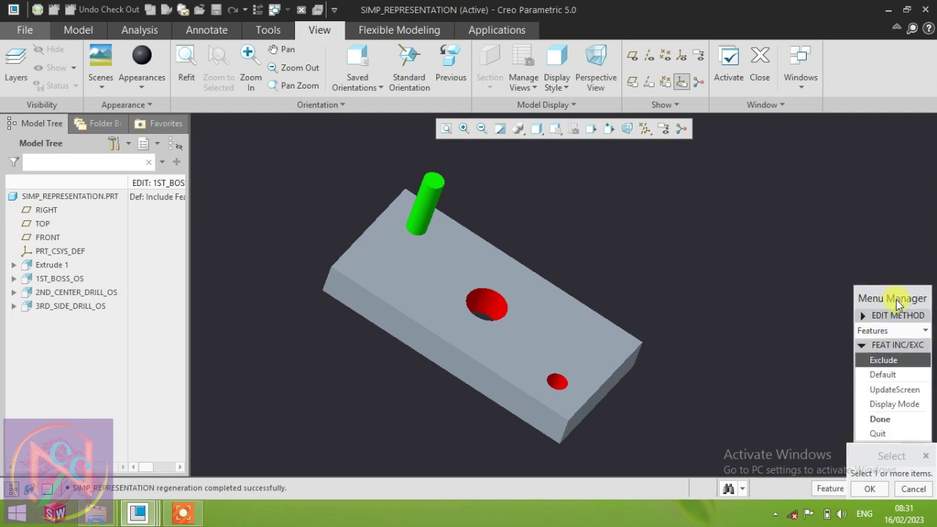
{"action": "left_click", "coordinate": [894, 360]}
{"action": "left_click", "coordinate": [81, 284]}
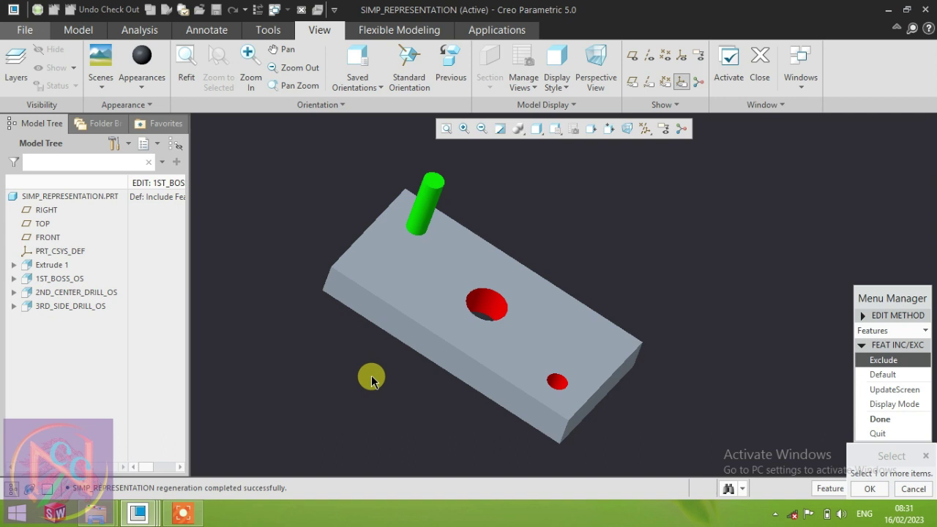
{"action": "left_click", "coordinate": [57, 266]}
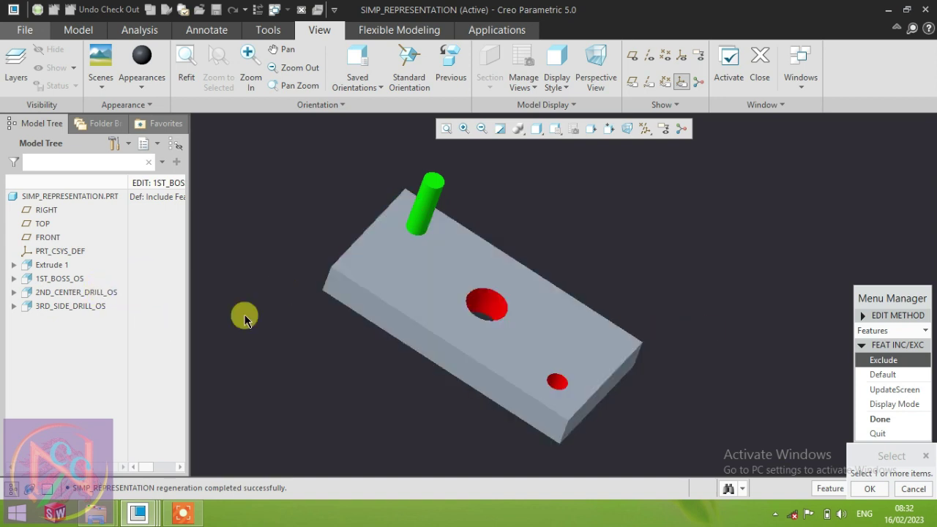
{"action": "left_click", "coordinate": [70, 294]}
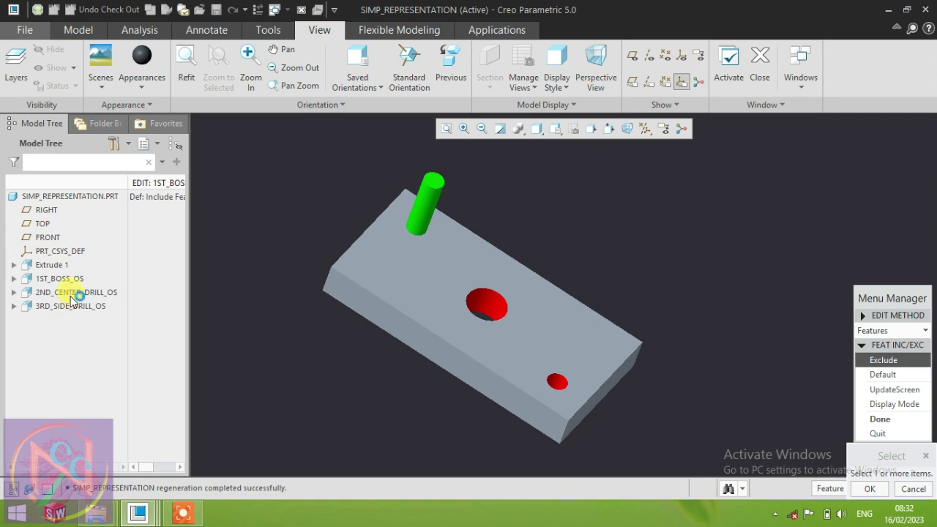
{"action": "left_click", "coordinate": [76, 296]}
{"action": "left_click", "coordinate": [75, 295]}
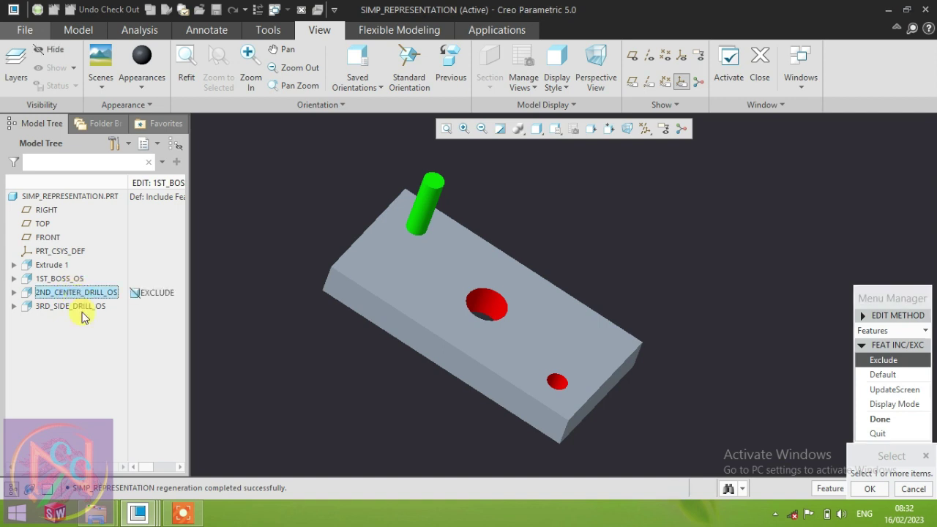
{"action": "left_click", "coordinate": [88, 308]}
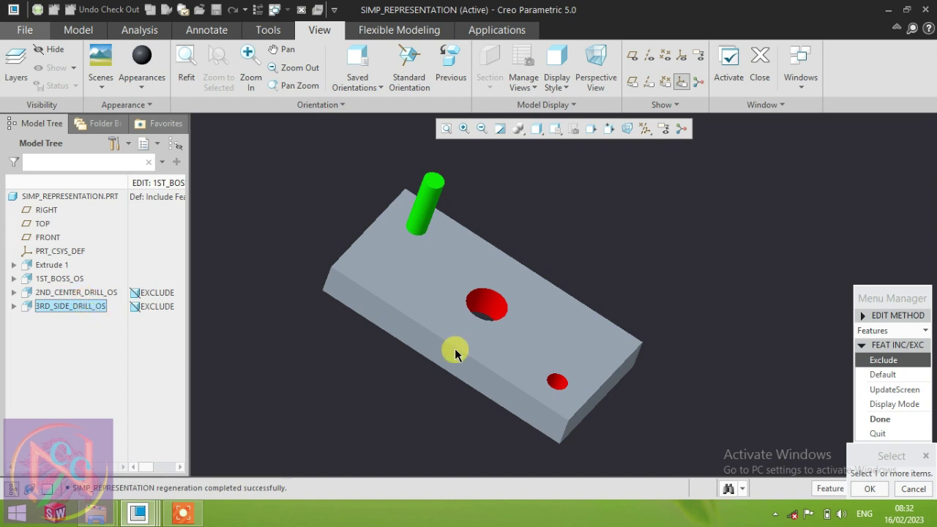
{"action": "left_click", "coordinate": [888, 421]}
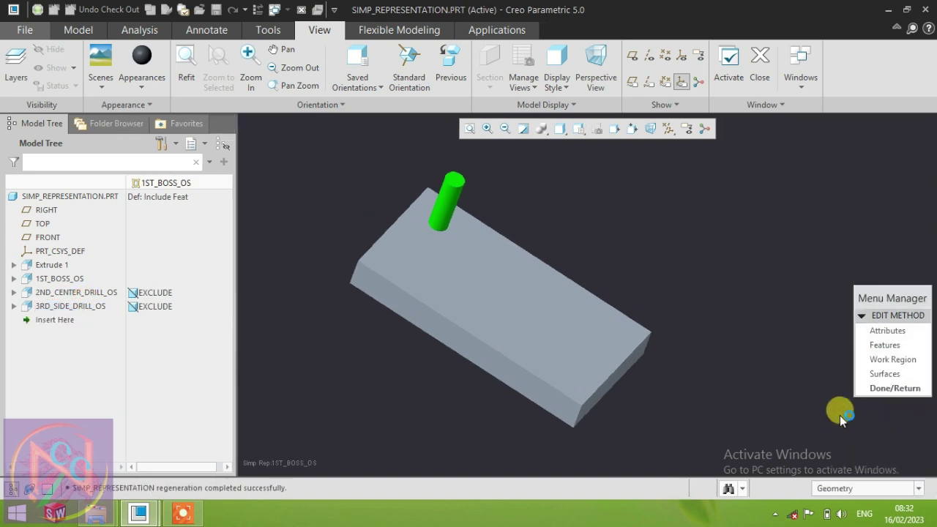
{"action": "left_click", "coordinate": [882, 388]}
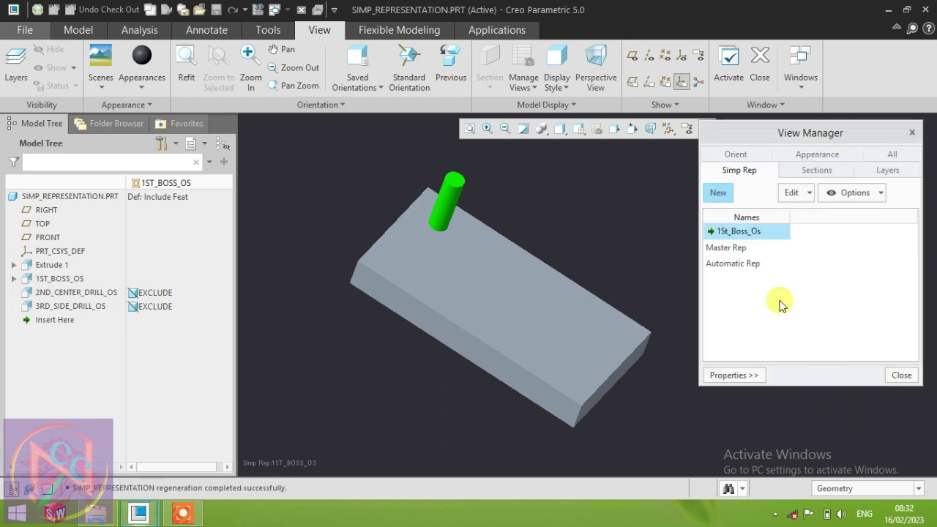
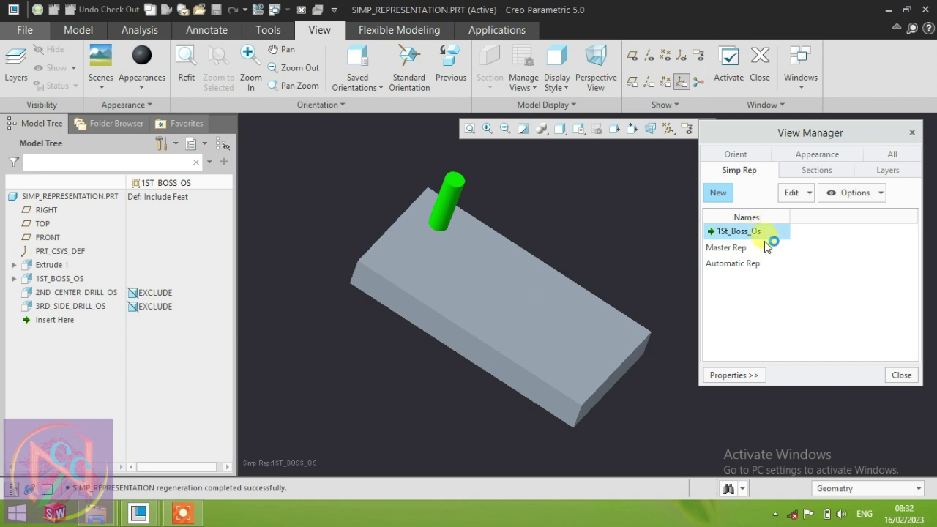
Activate Master Rep and then 1St_Boss_Os again to compare the two representations.
{"action": "double_click", "coordinate": [742, 233]}
{"action": "double_click", "coordinate": [745, 253]}
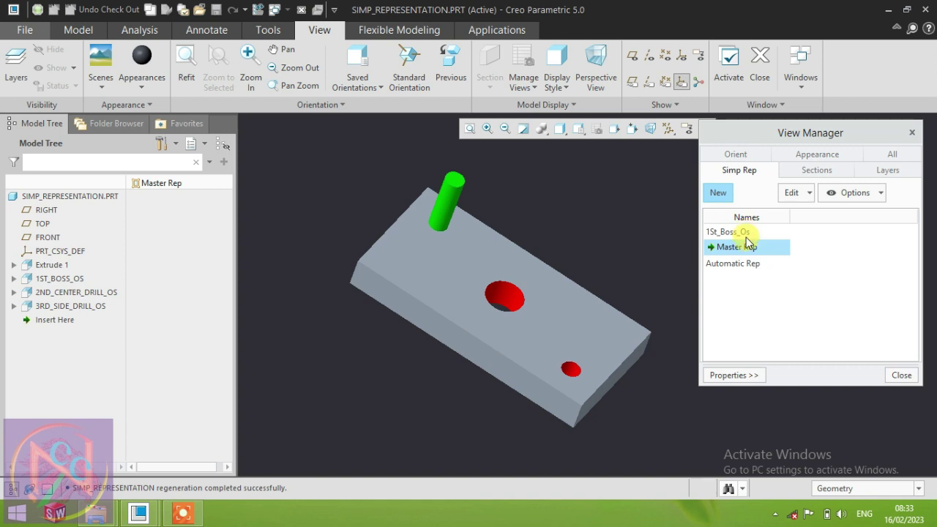
{"action": "left_click", "coordinate": [746, 232]}
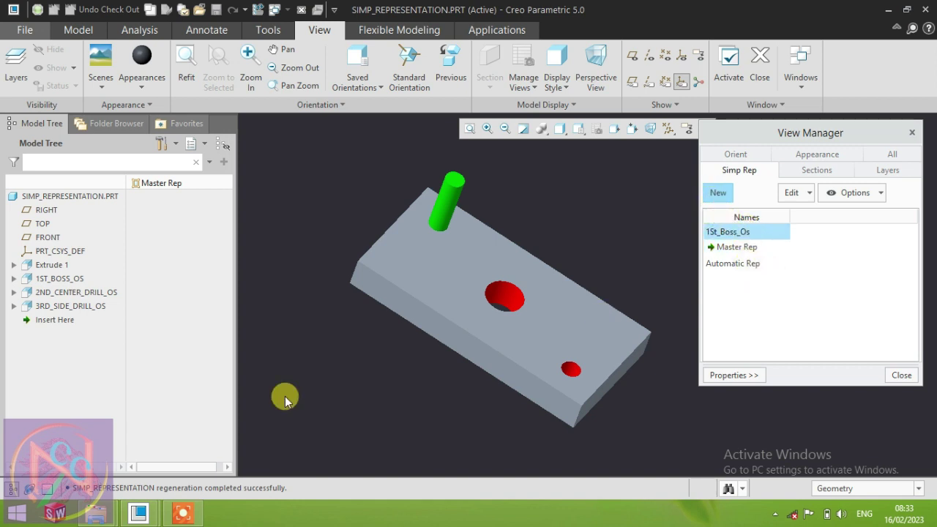
{"action": "double_click", "coordinate": [738, 233]}
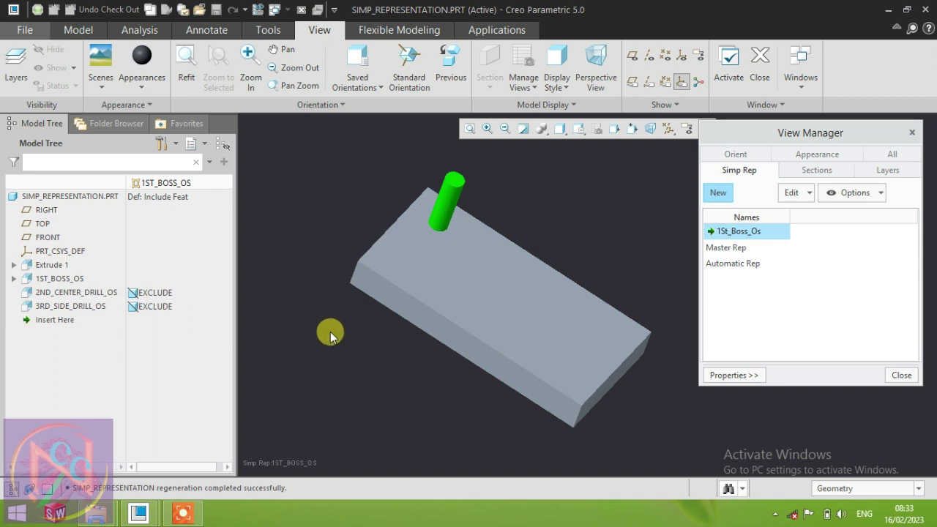
Create a second simplified representation named 2nd_center_drill_os.
{"action": "left_click", "coordinate": [726, 195]}
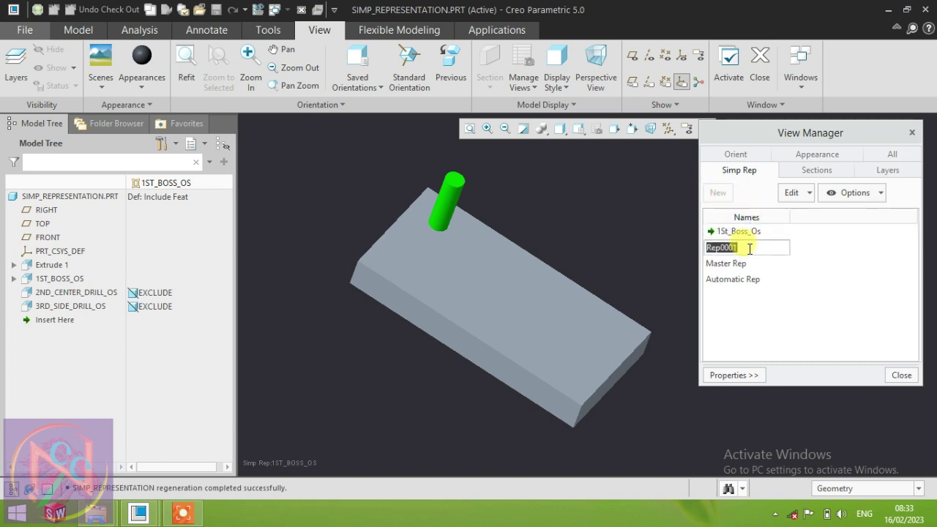
{"action": "type", "text": "2nd_center_drill_os"}
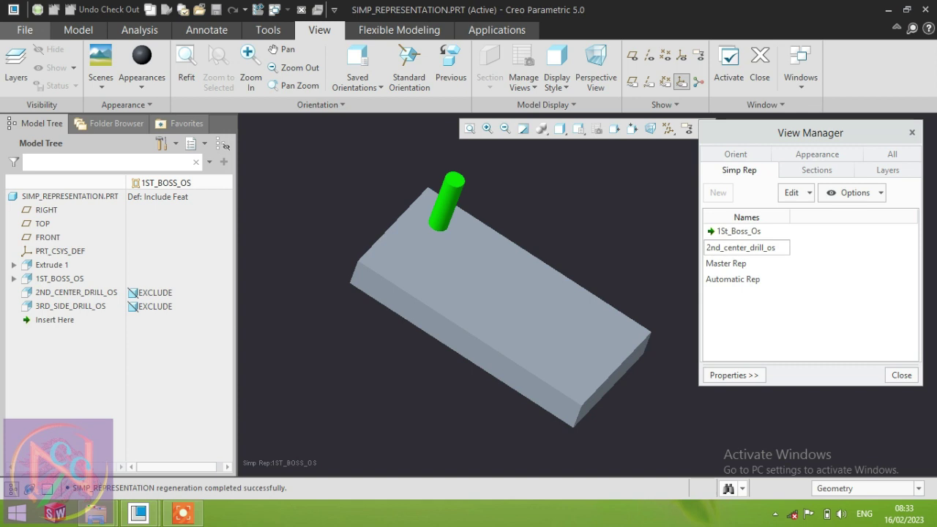
{"action": "key", "text": "Return"}
Exclude the feature 3RD_SIDE_DRILL_OS from the 2nd_center_drill_os representation and finish its definition.
{"action": "left_click", "coordinate": [888, 445]}
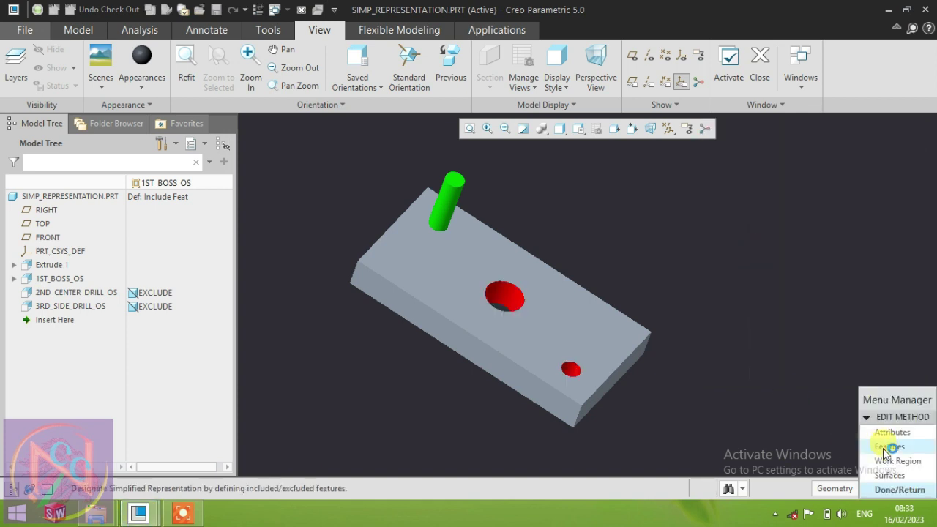
{"action": "left_click_drag", "start_coordinate": [906, 360], "coordinate": [897, 311]}
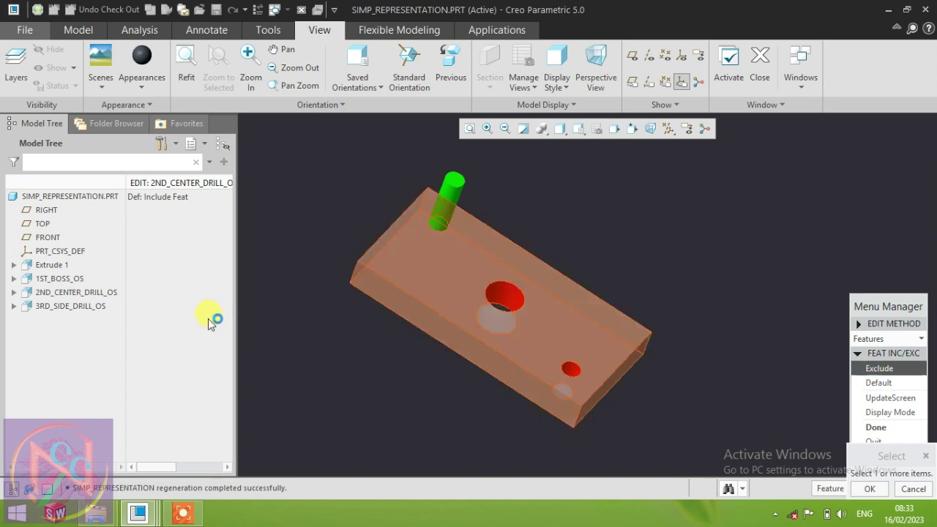
{"action": "left_click", "coordinate": [73, 306]}
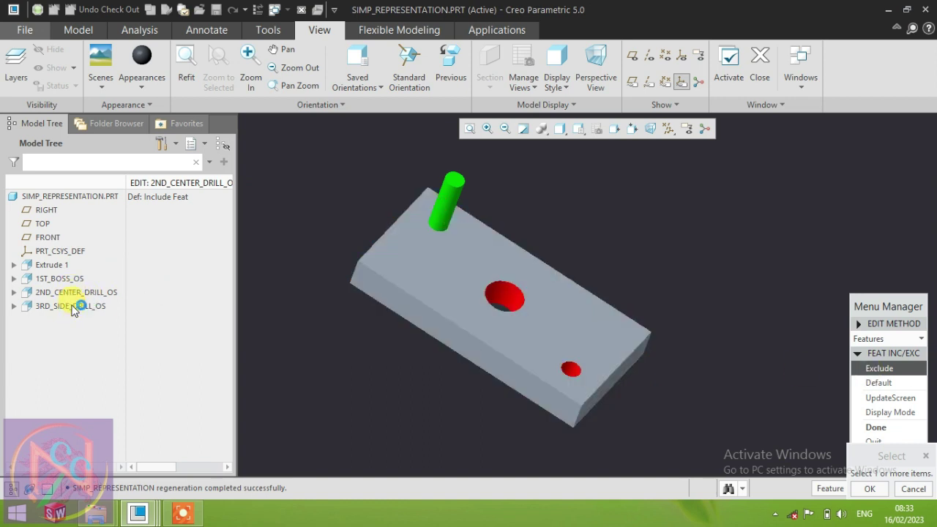
{"action": "left_click", "coordinate": [73, 306]}
{"action": "left_click", "coordinate": [875, 491]}
{"action": "left_click", "coordinate": [876, 426]}
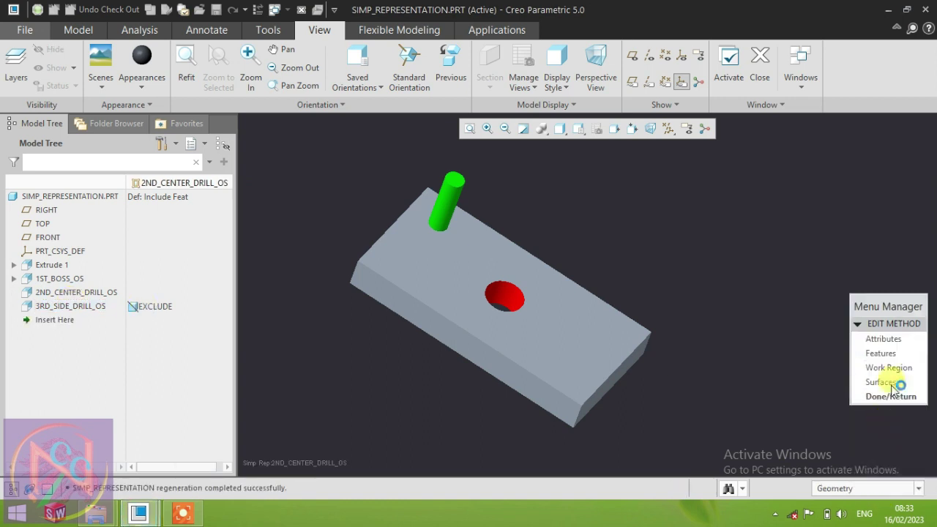
{"action": "left_click", "coordinate": [893, 395]}
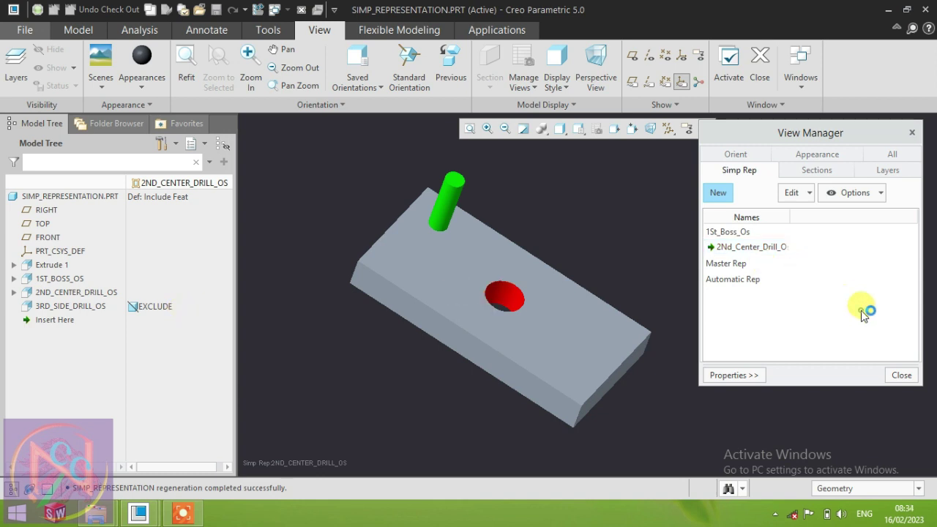
Create a third simplified representation named 3rd_side_drill_os.
{"action": "left_click", "coordinate": [728, 229]}
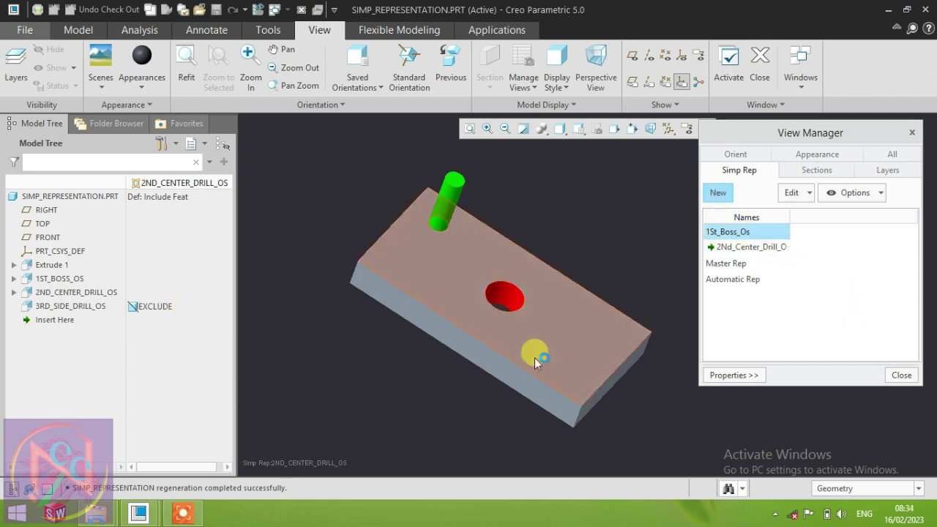
{"action": "left_click", "coordinate": [718, 193]}
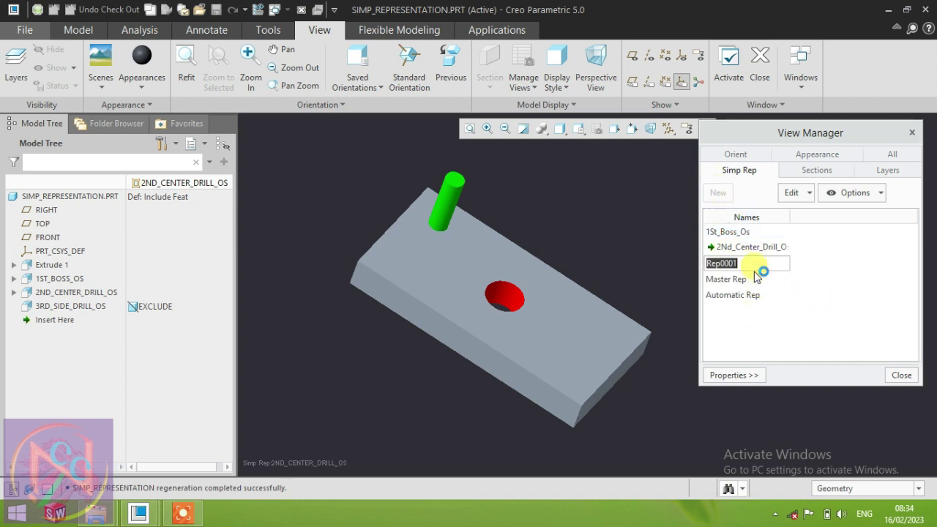
{"action": "type", "text": "3rd_side_drill_os"}
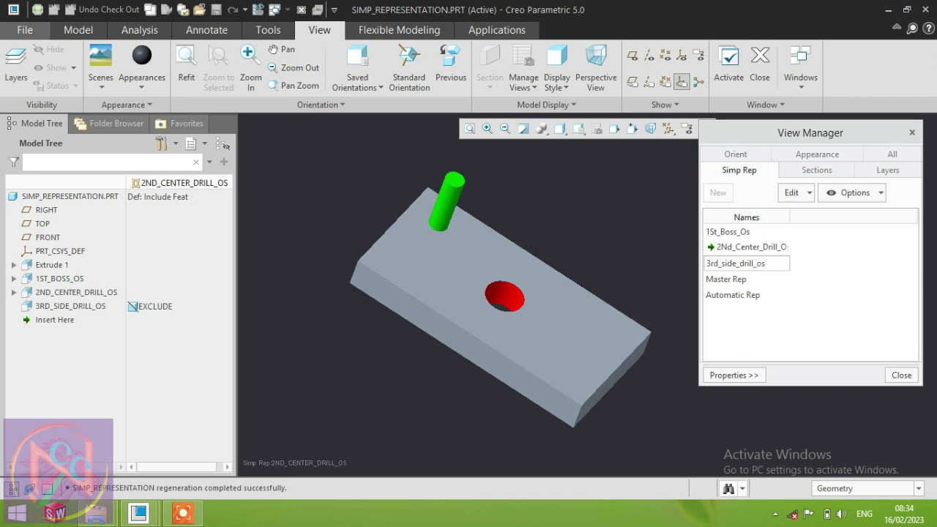
{"action": "key", "text": "Return"}
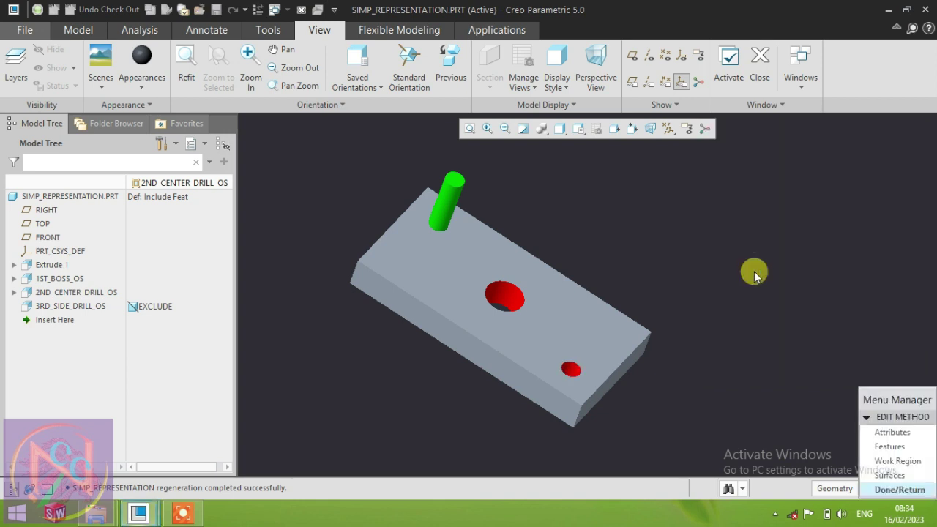
Exclude the feature 3RD_SIDE_DRILL_OS from the 3rd_side_drill_os representation and finish its definition.
{"action": "left_click", "coordinate": [889, 446]}
{"action": "left_click", "coordinate": [898, 418]}
{"action": "left_click", "coordinate": [926, 457]}
{"action": "left_click", "coordinate": [904, 437]}
{"action": "left_click_drag", "start_coordinate": [914, 359], "coordinate": [908, 271]}
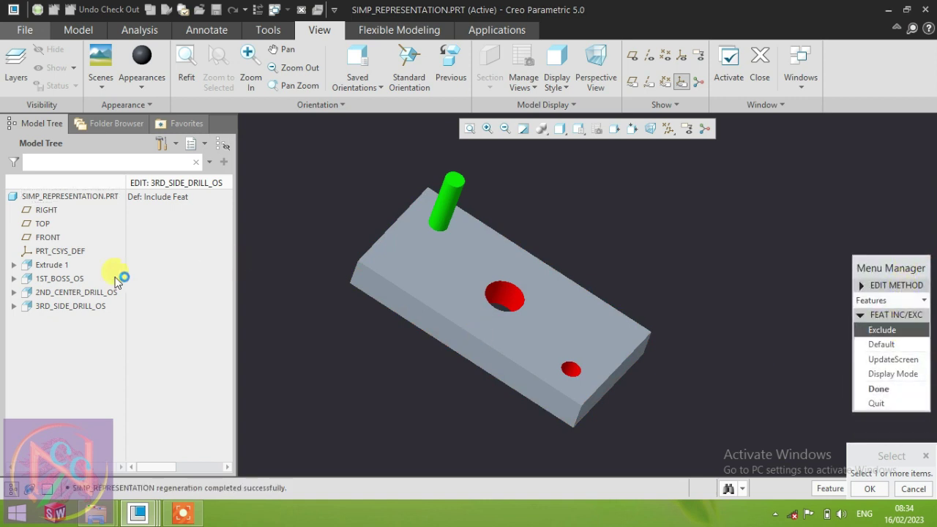
{"action": "left_click", "coordinate": [70, 306]}
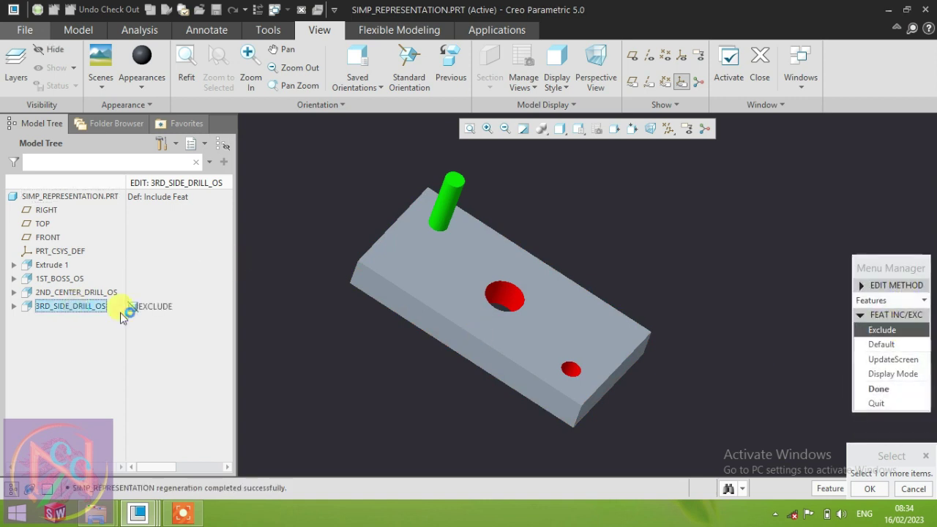
{"action": "left_click", "coordinate": [891, 390]}
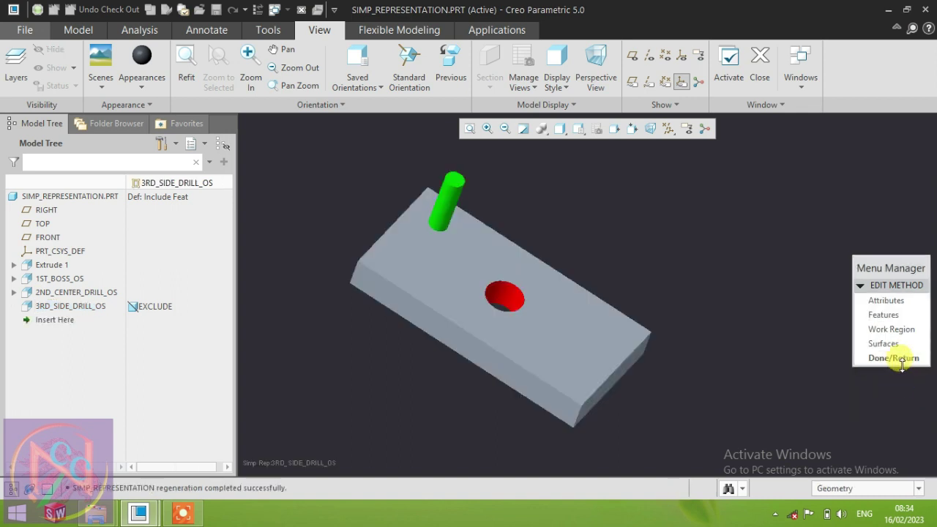
{"action": "left_click", "coordinate": [893, 358]}
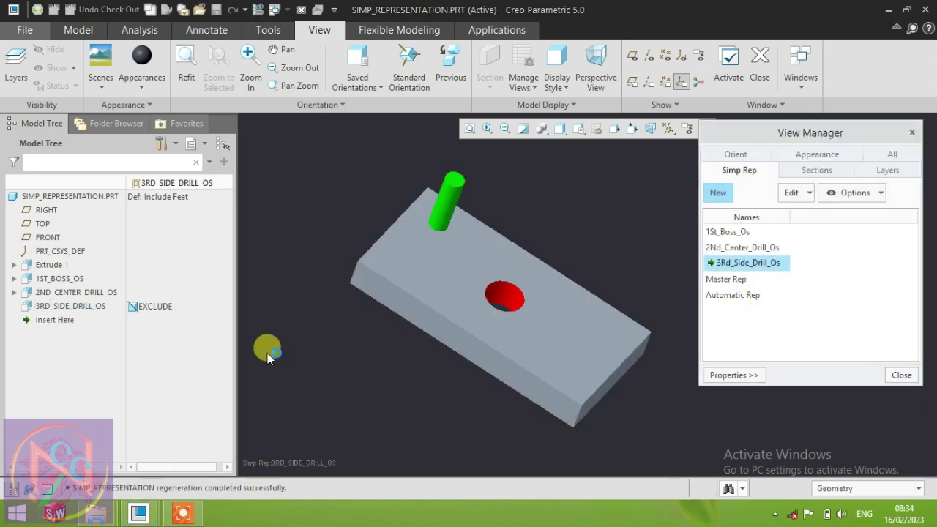
Activate 1St_Boss_Os, 2Nd_Center_Drill_Os and 3Rd_Side_Drill_Os in turn to compare the geometry each representation shows.
{"action": "right_click", "coordinate": [770, 262]}
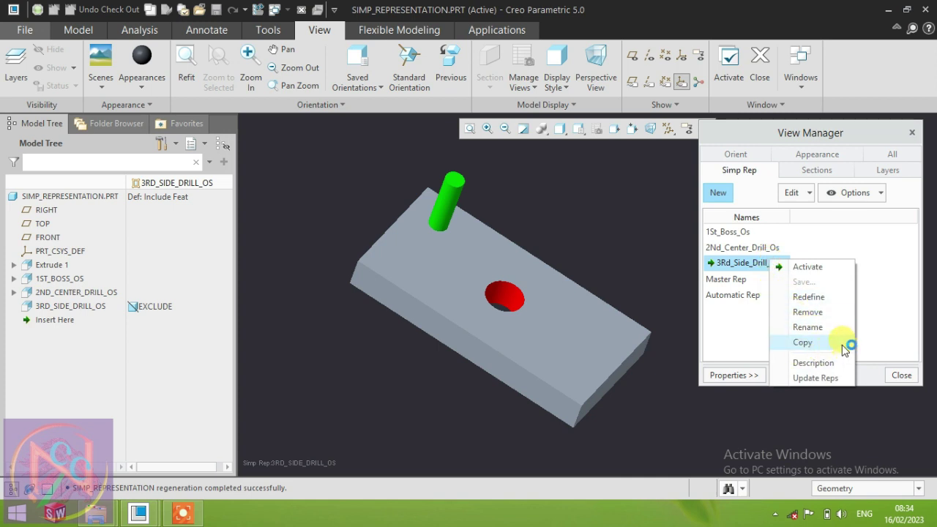
{"action": "left_click", "coordinate": [787, 266]}
{"action": "left_click", "coordinate": [729, 233]}
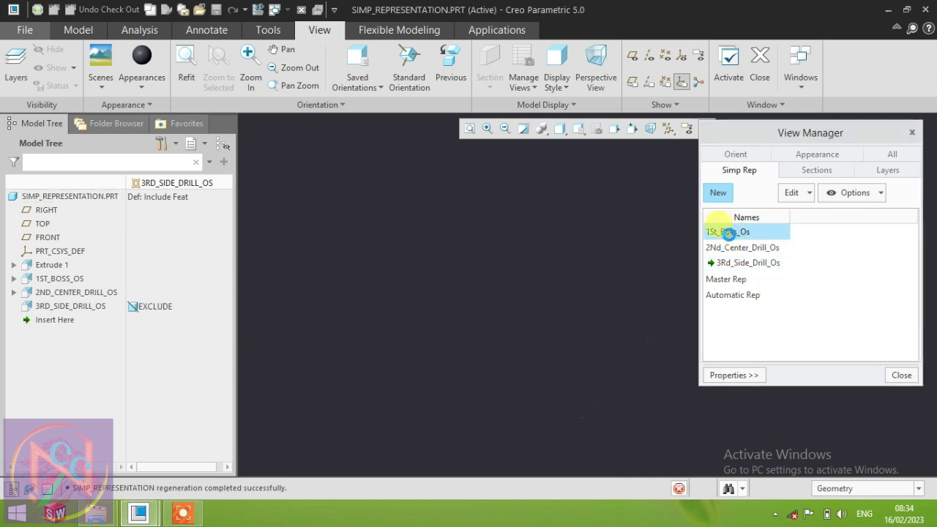
{"action": "left_click", "coordinate": [730, 249]}
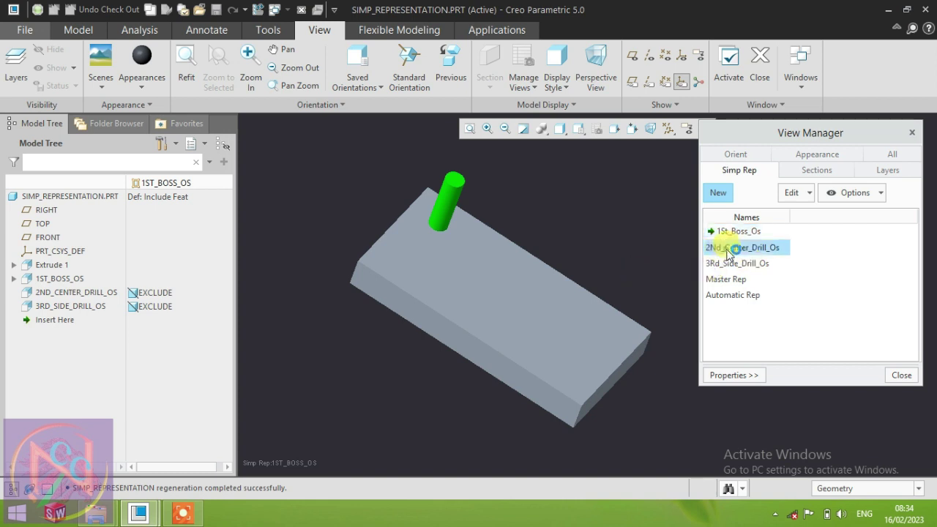
{"action": "double_click", "coordinate": [730, 249]}
{"action": "left_click", "coordinate": [743, 263]}
{"action": "double_click", "coordinate": [743, 263]}
Set the feature 3RD_SIDE_DRILL_OS to No Explicit Status in the active 3Rd_Side_Drill_Os representation.
{"action": "right_click", "coordinate": [729, 268]}
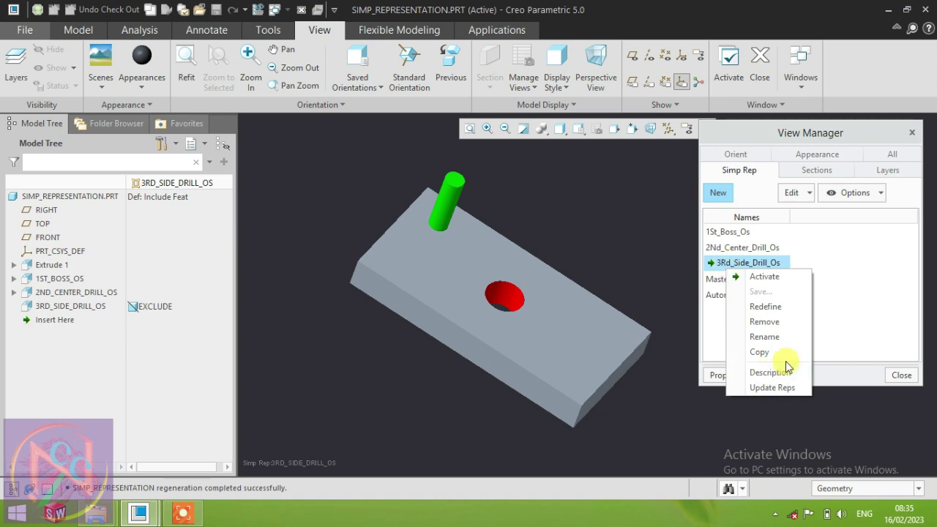
{"action": "left_click", "coordinate": [156, 311]}
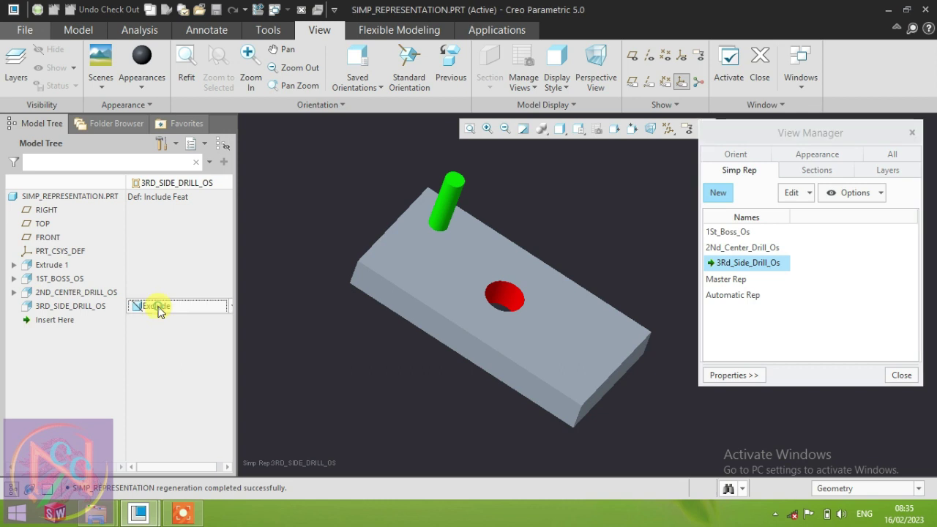
{"action": "left_click", "coordinate": [170, 306]}
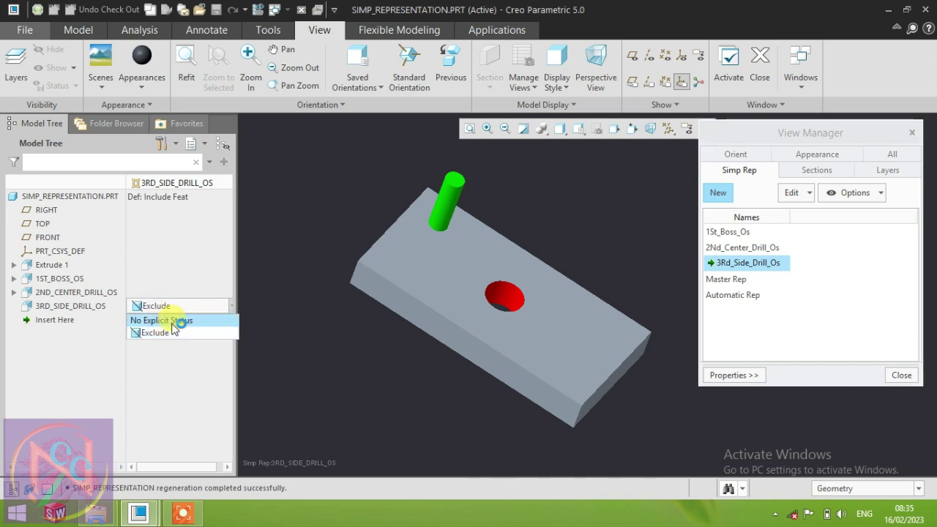
{"action": "left_click", "coordinate": [209, 321]}
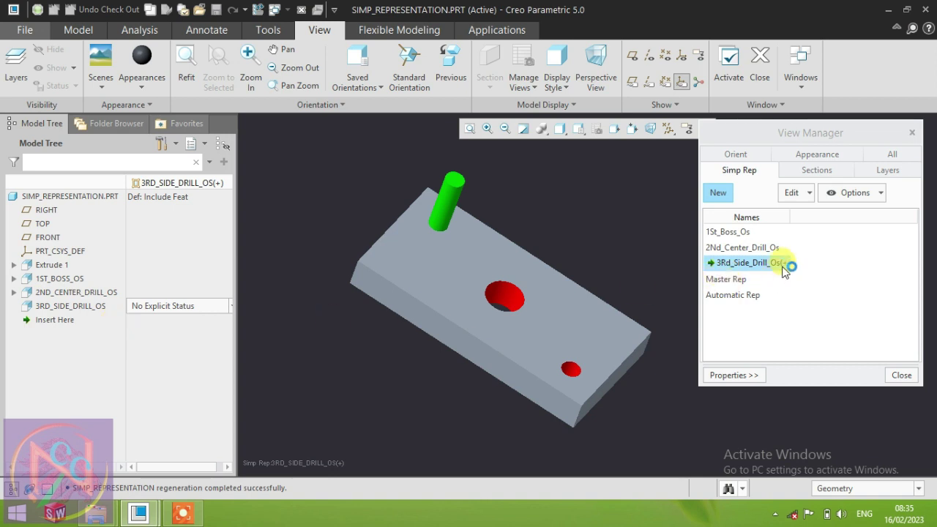
Widen the Names column of the representation list and save the modified 3Rd_Side_Drill_Os representation.
{"action": "left_click_drag", "start_coordinate": [790, 215], "coordinate": [827, 212]}
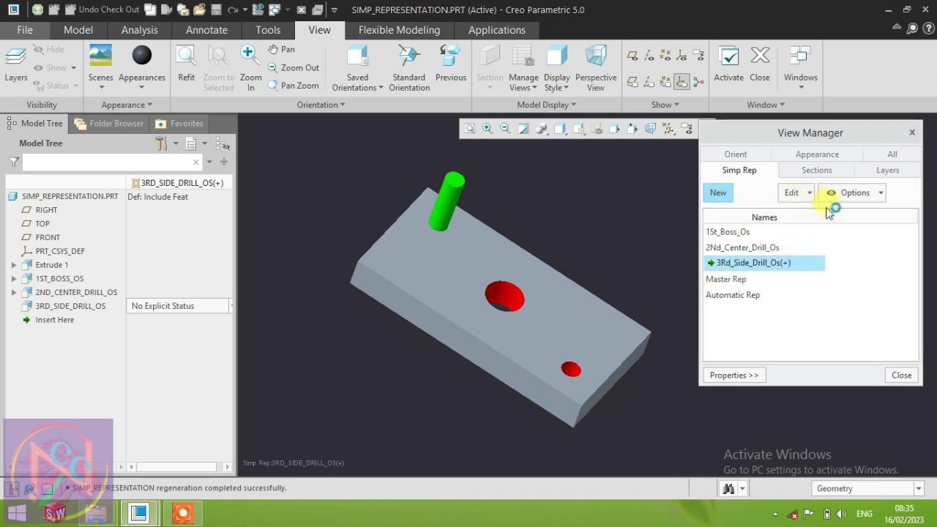
{"action": "right_click", "coordinate": [787, 264]}
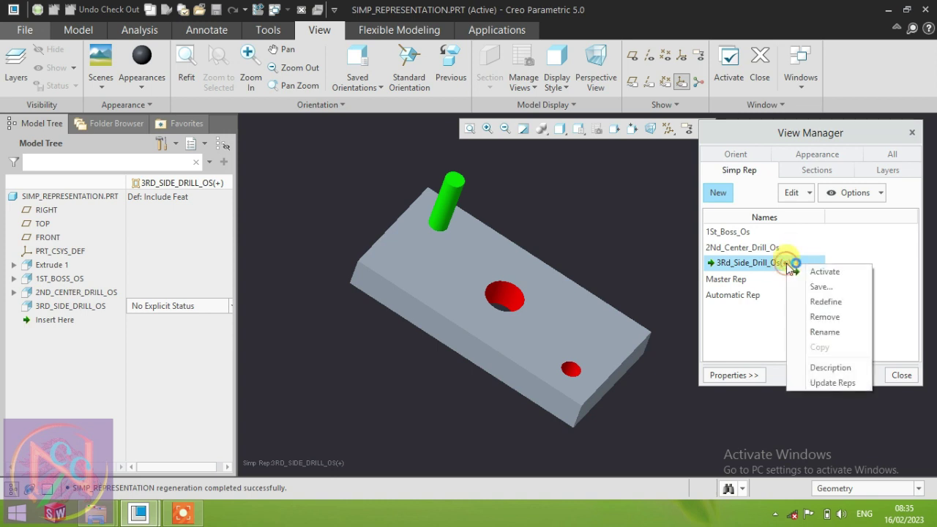
{"action": "left_click", "coordinate": [828, 289]}
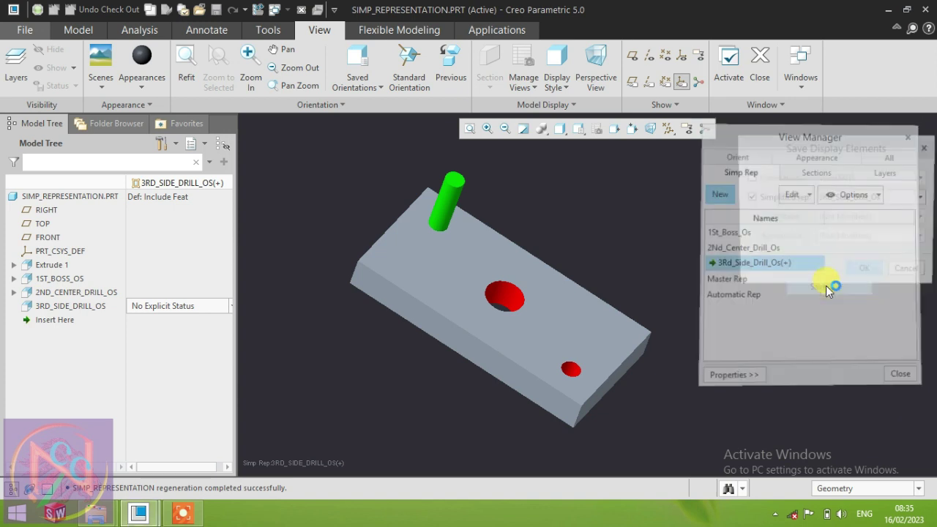
{"action": "left_click", "coordinate": [861, 276]}
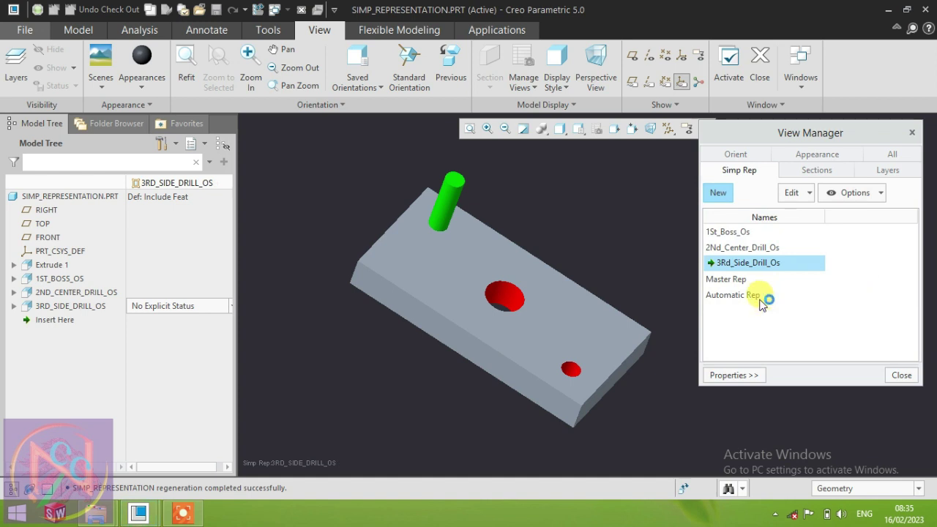
Check the saved operation stages by activating 1St_Boss_Os, 2Nd_Center_Drill_Os and 3Rd_Side_Drill_Os one after another.
{"action": "double_click", "coordinate": [744, 233]}
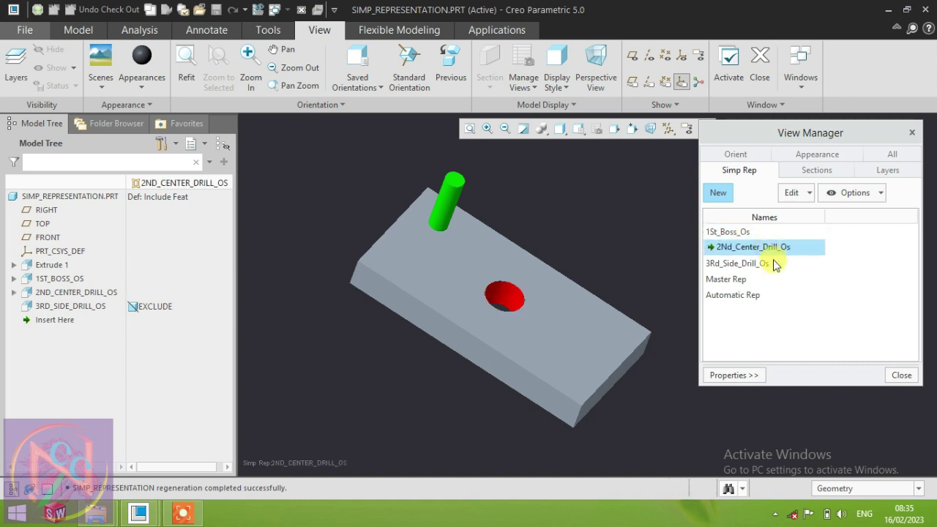
{"action": "double_click", "coordinate": [761, 263]}
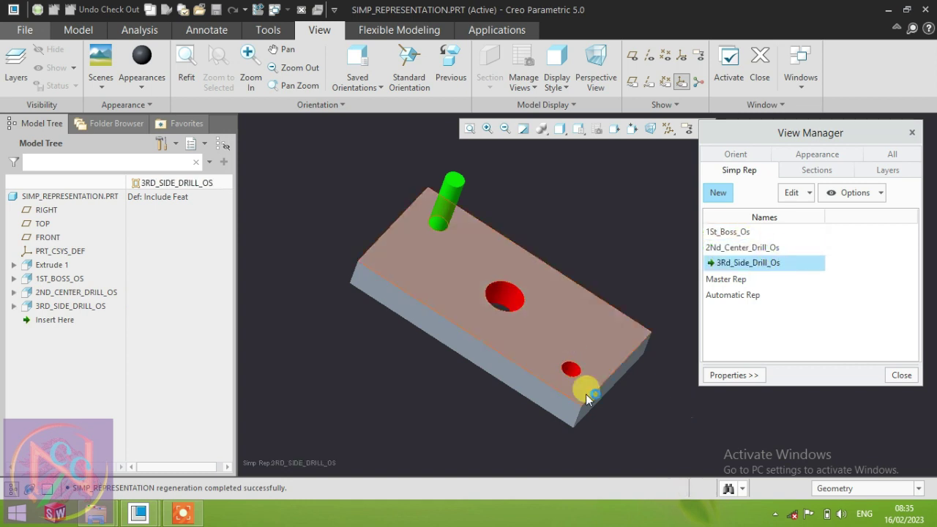